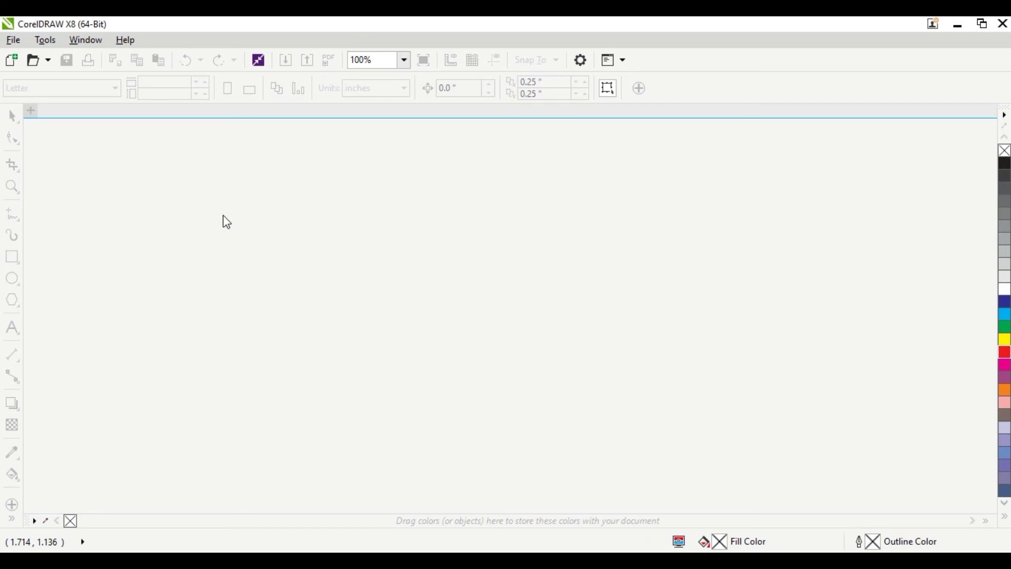
Create a new document with a custom page size of 2.0 by 2.0 inches, CMYK, at 300 dpi.
click(12, 61)
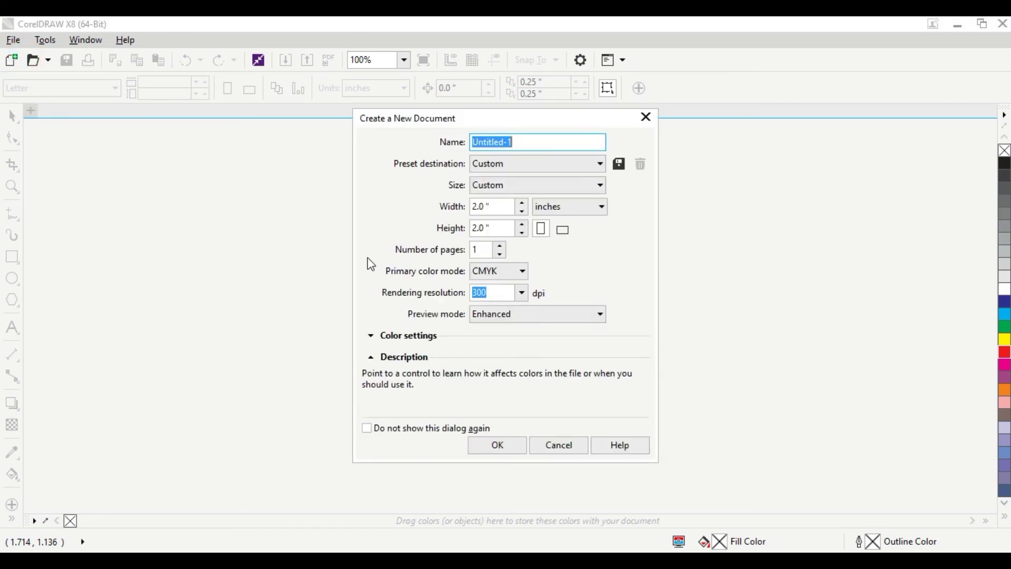
click(498, 447)
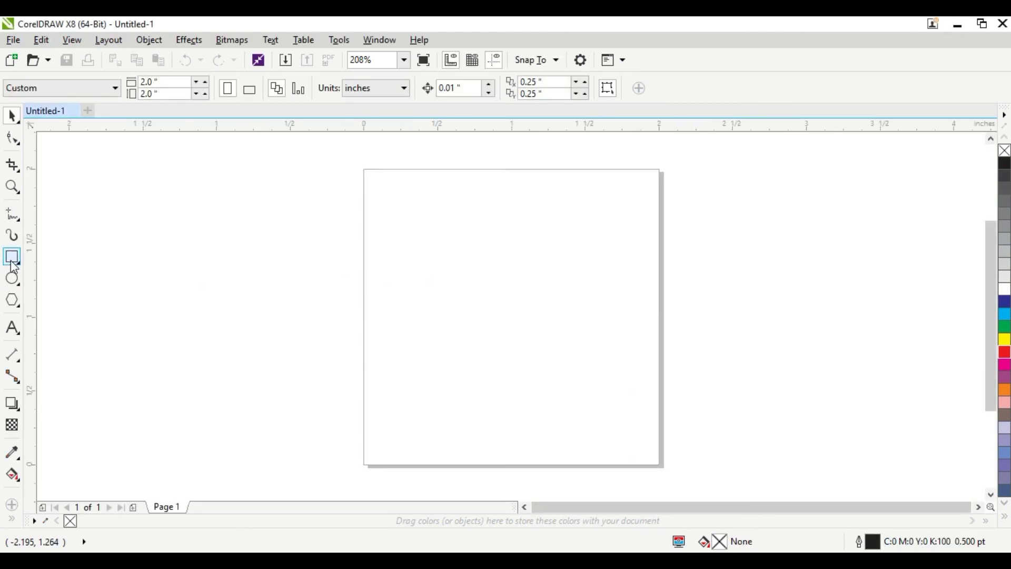
Add a rectangle that matches the full 2.0 by 2.0 inch page.
double_click(13, 260)
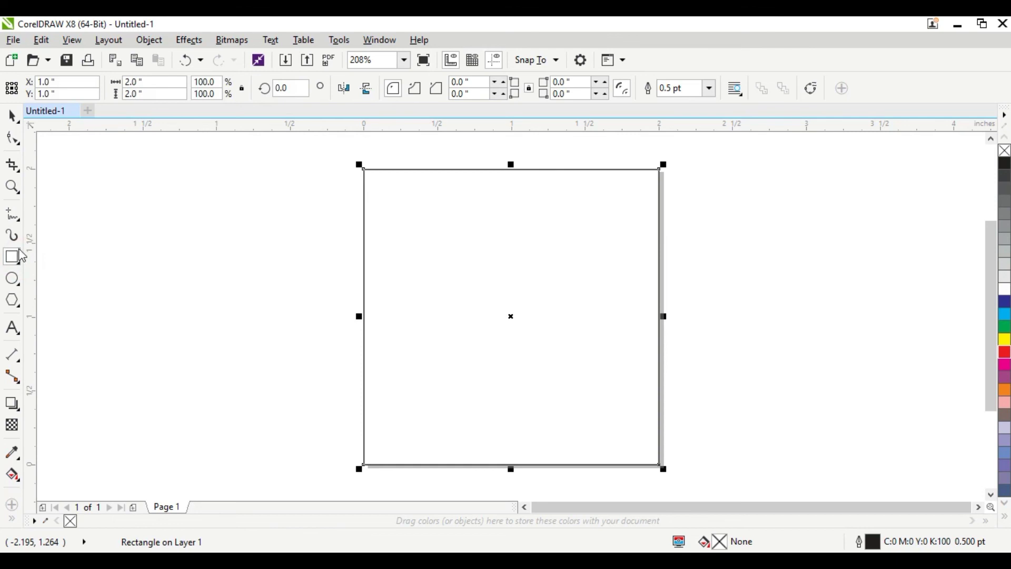
scroll(492, 296, down, 2)
scroll(503, 298, up, 2)
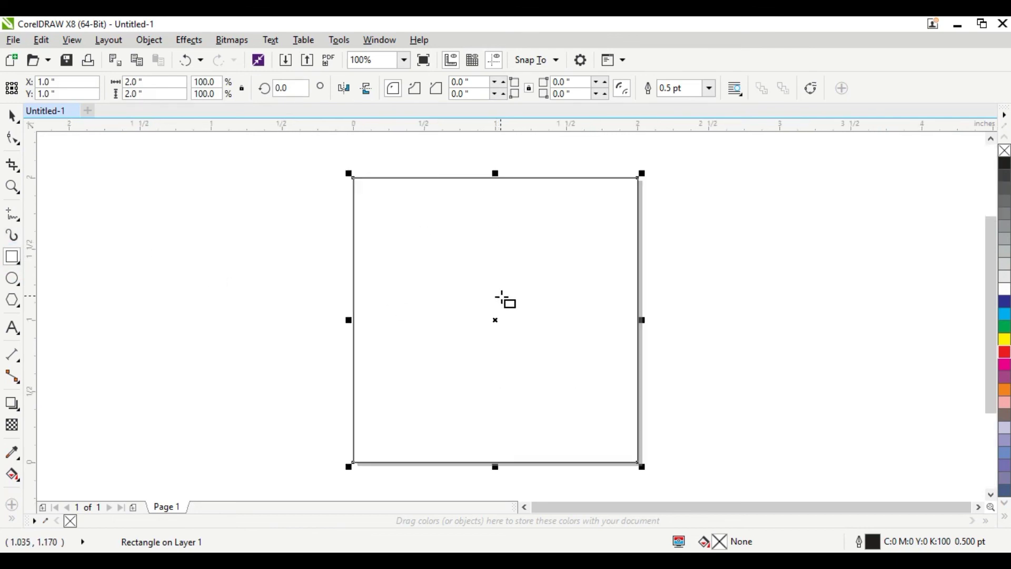
click(12, 116)
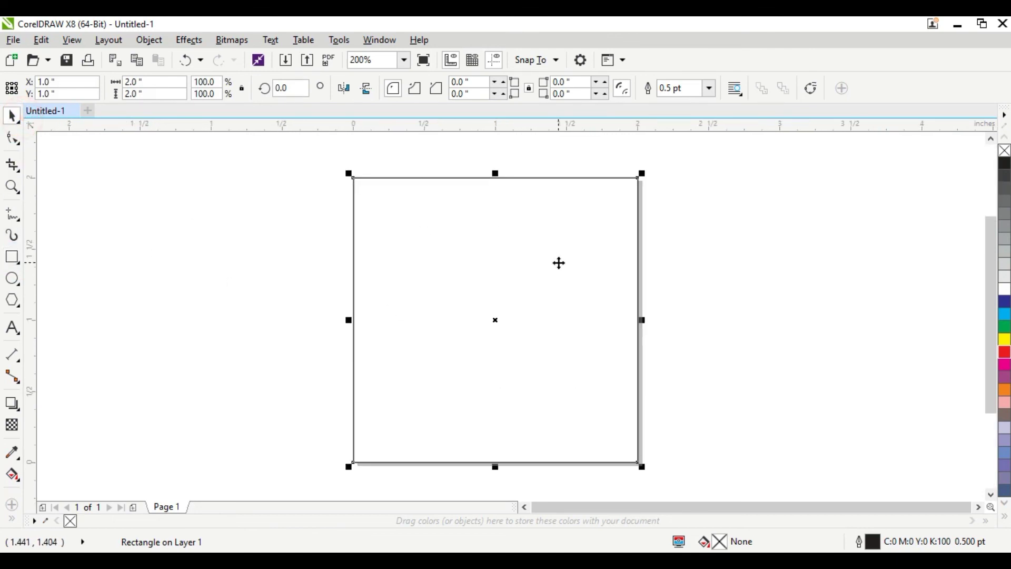
click(578, 279)
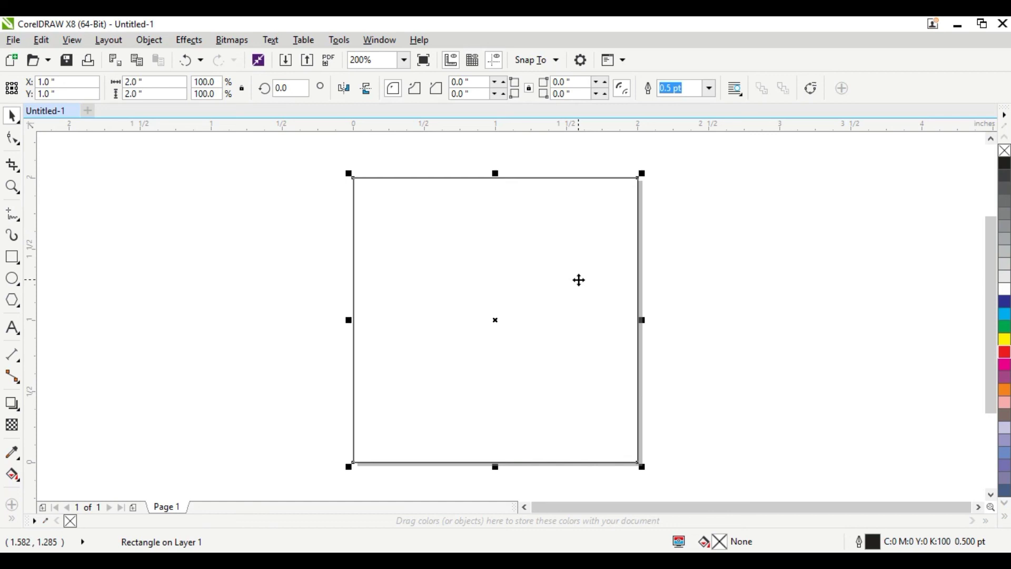
click(309, 286)
double_click(465, 276)
click(485, 273)
click(253, 341)
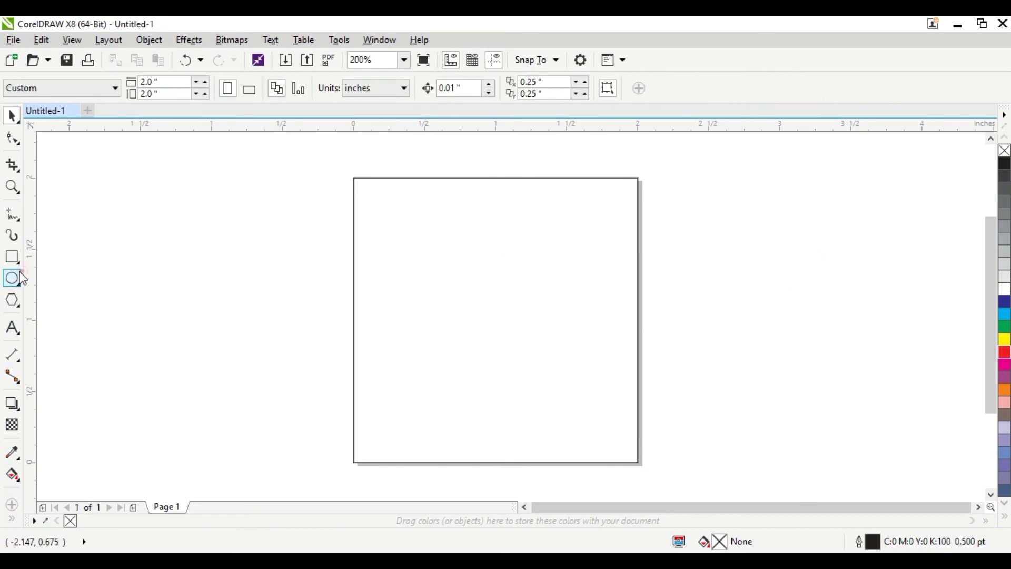
Draw a circle about 1.33 inches wide and 1.32 inches high and center it on the page.
click(13, 277)
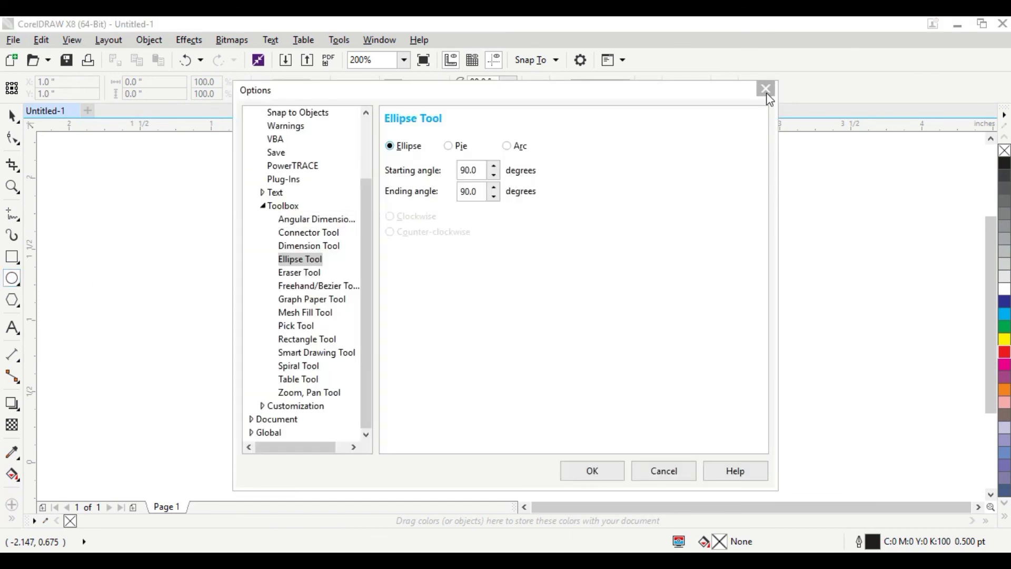
click(766, 90)
drag(210, 234, 410, 432)
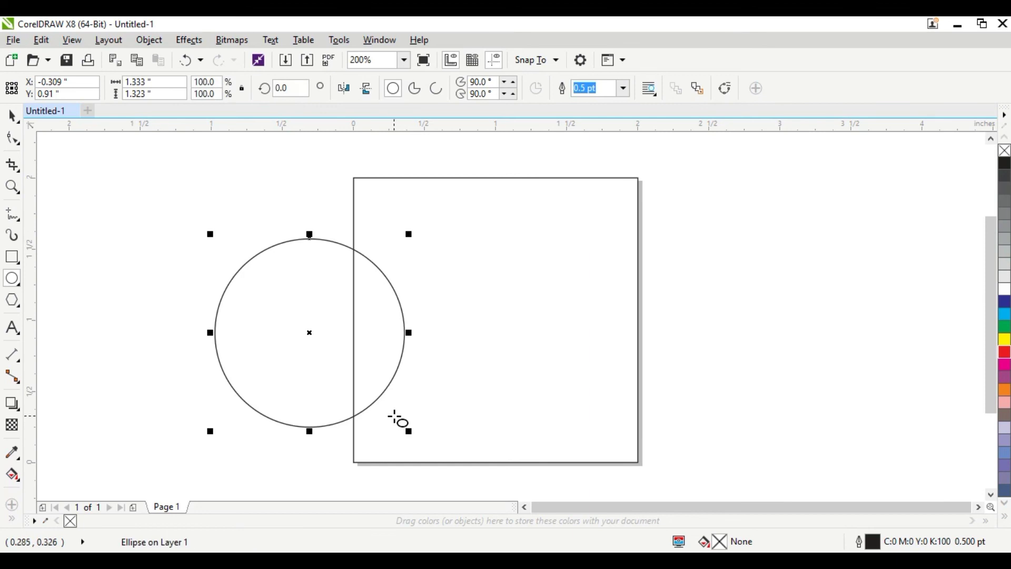
key(p)
Delete the page-sized rectangle around the circle.
click(12, 116)
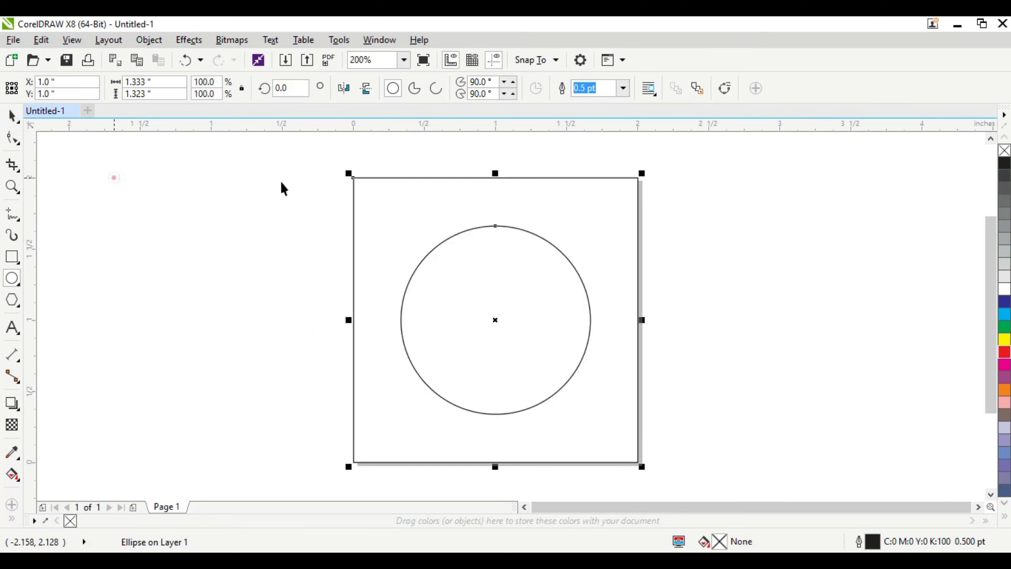
click(413, 193)
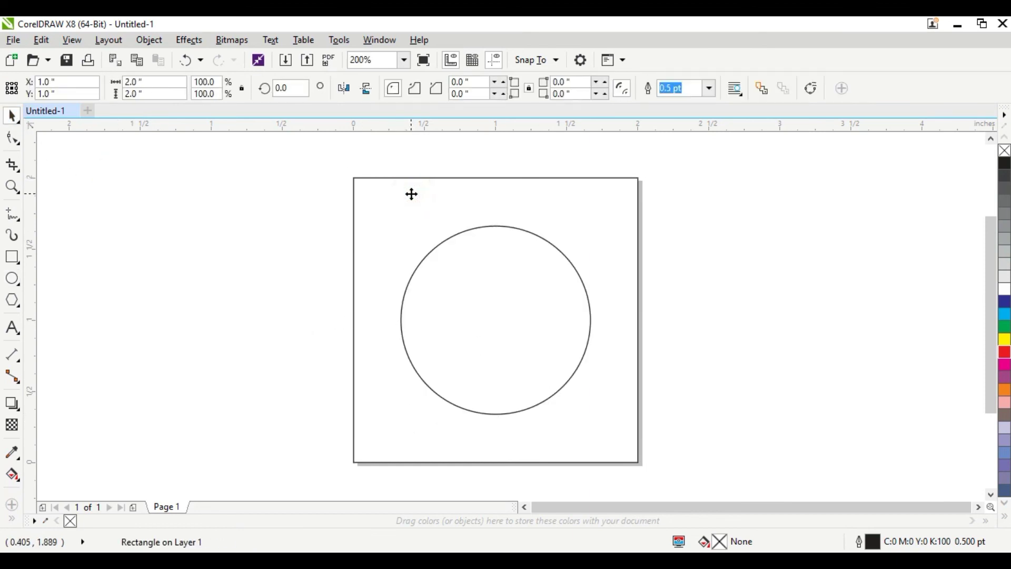
key(Escape)
click(445, 289)
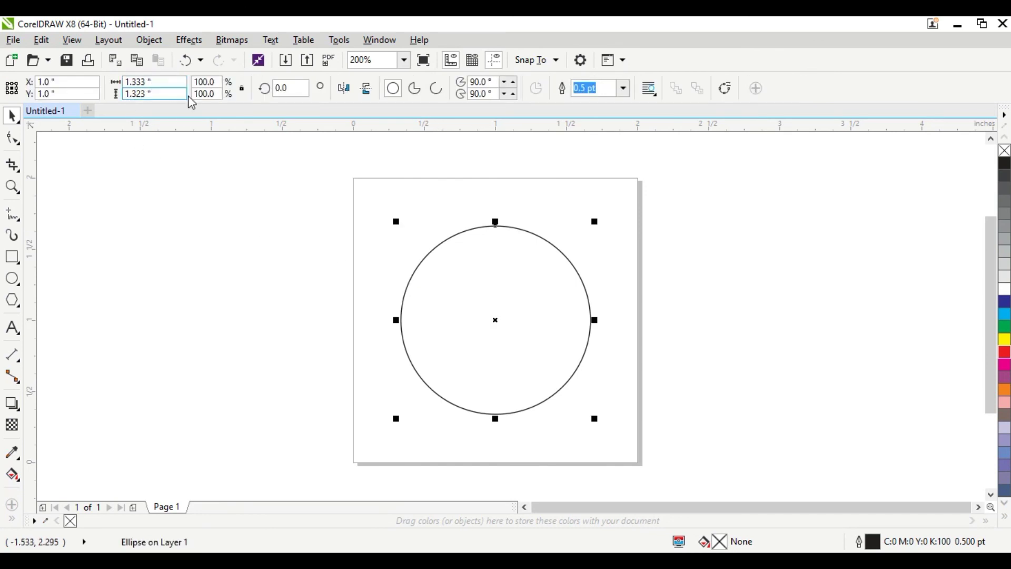
click(214, 320)
click(492, 316)
click(346, 314)
click(492, 316)
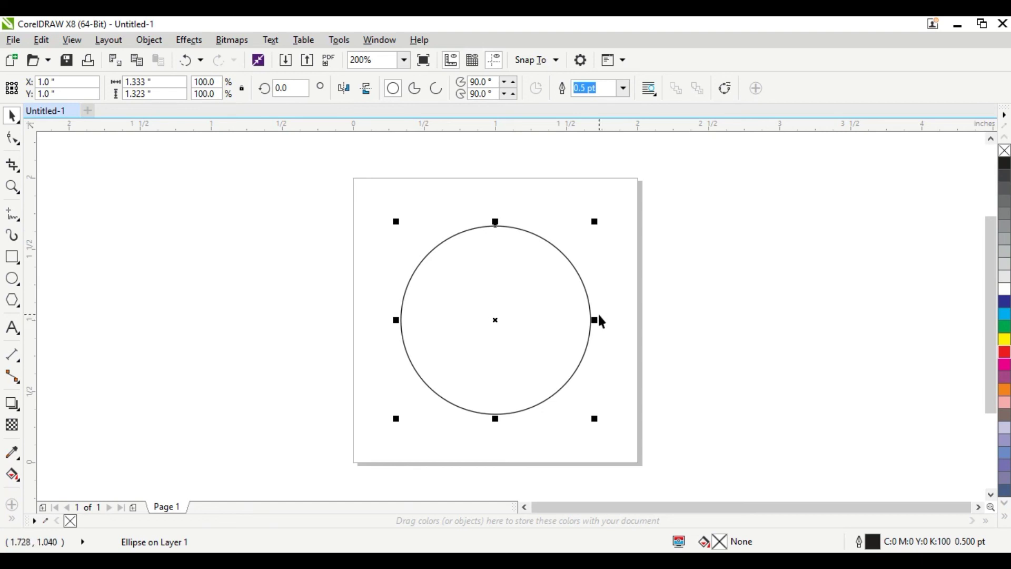
click(678, 294)
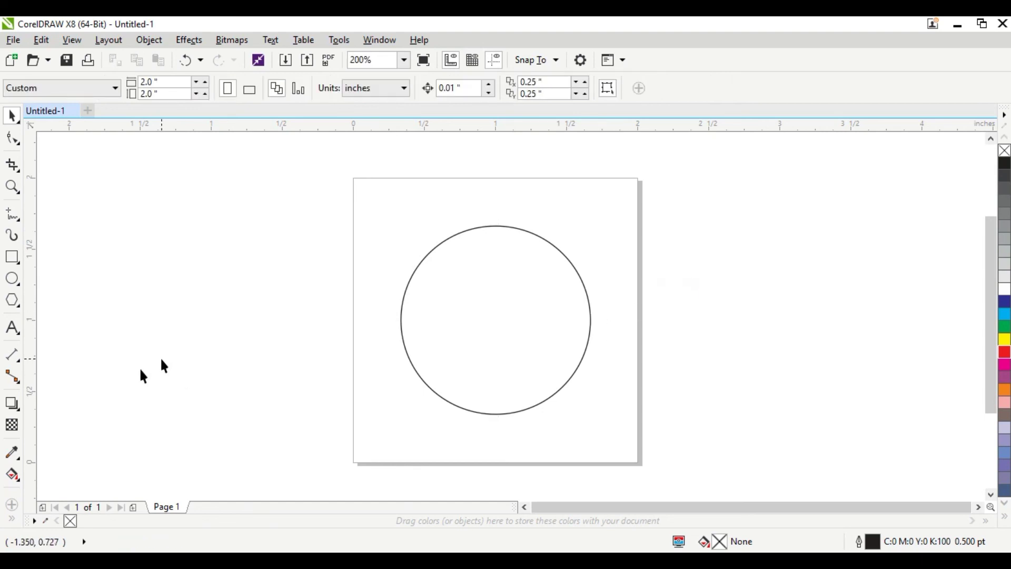
Add the artistic text "welcome to designing tutorials" above the circle near the page's upper edge.
click(13, 327)
click(372, 209)
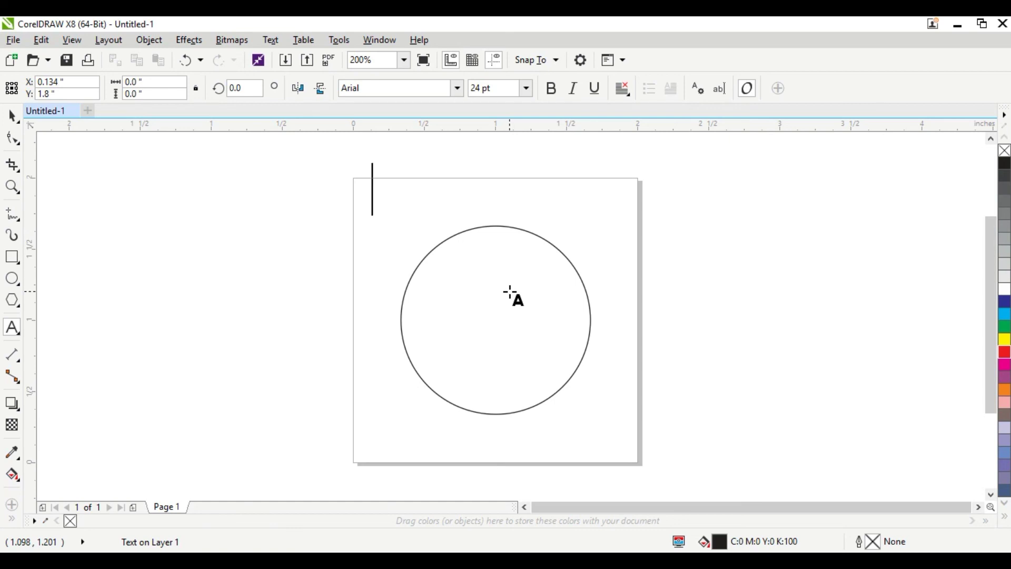
text(wel)
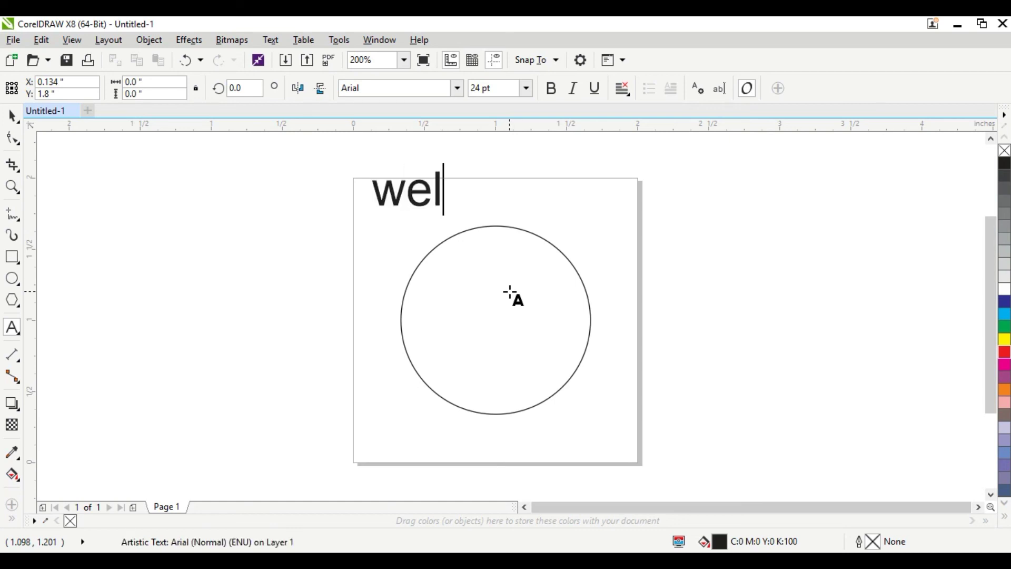
text(come to )
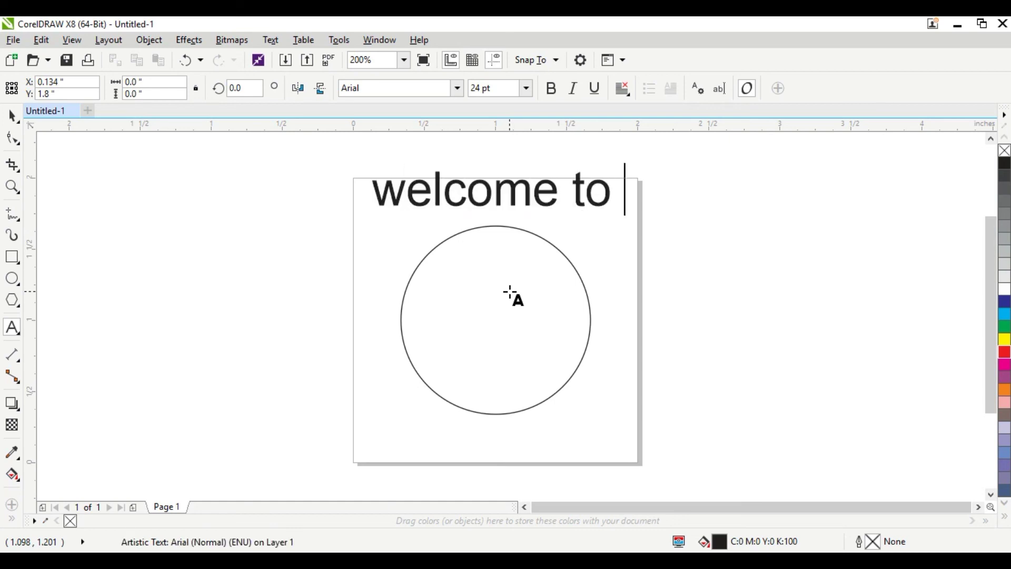
text(design)
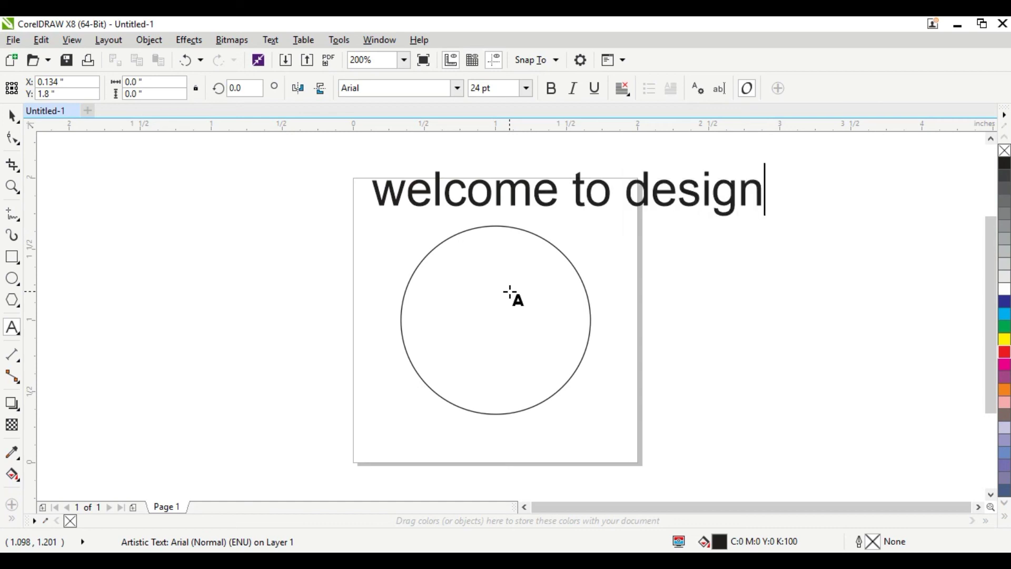
text(ing tu)
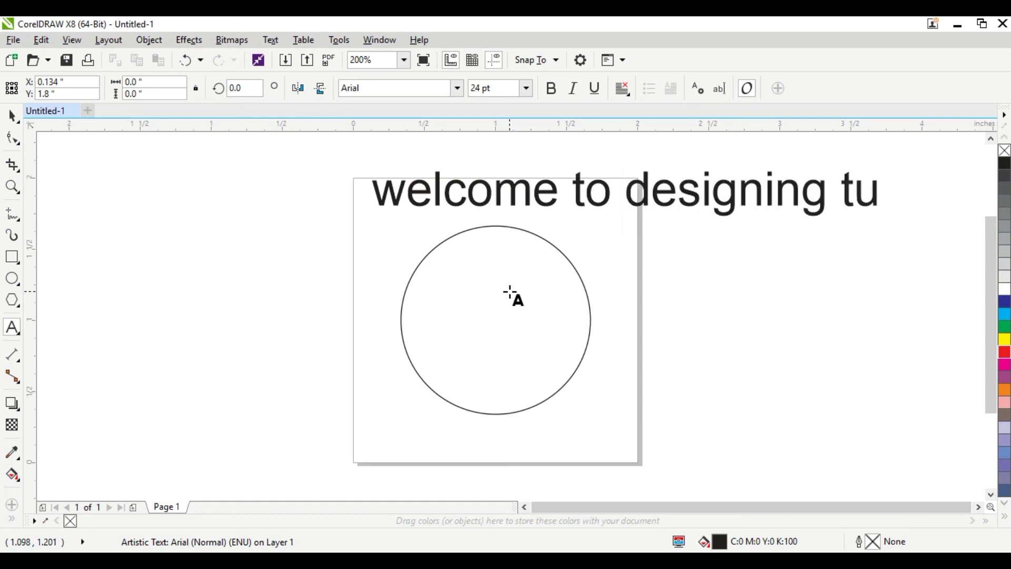
text(torials)
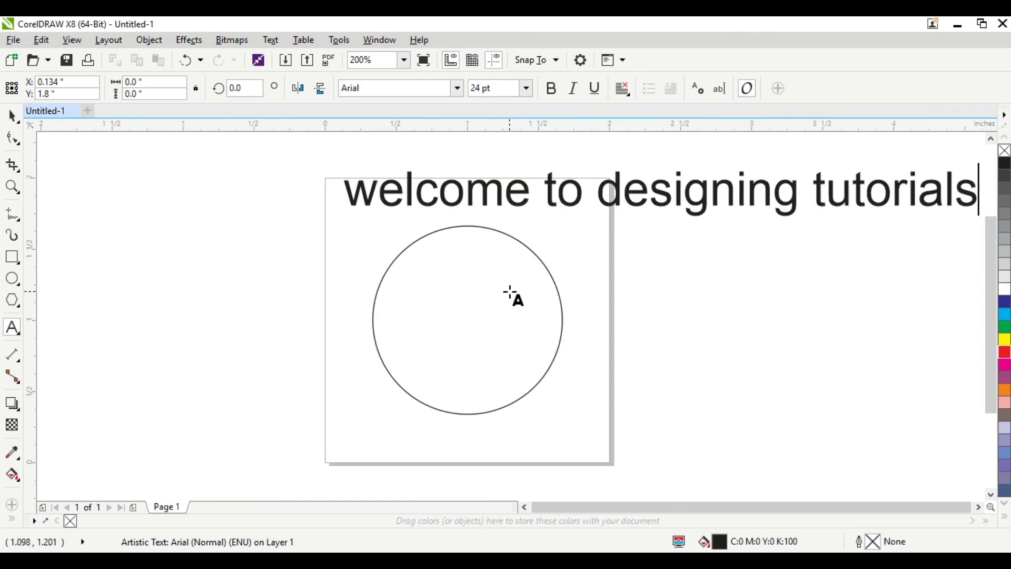
Change the case of the whole text line to UPPERCASE.
key(ctrl+a)
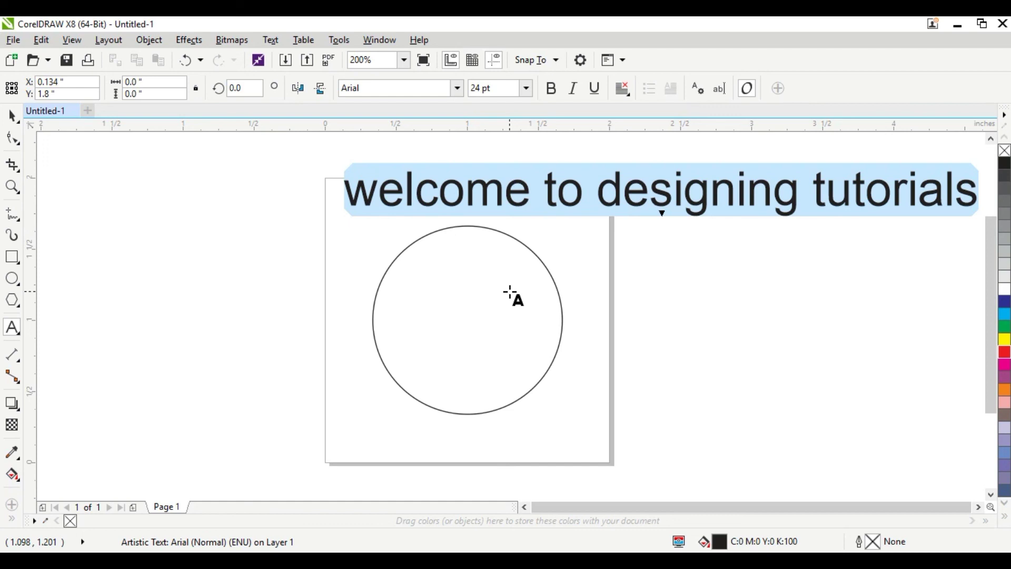
key(shift+F3)
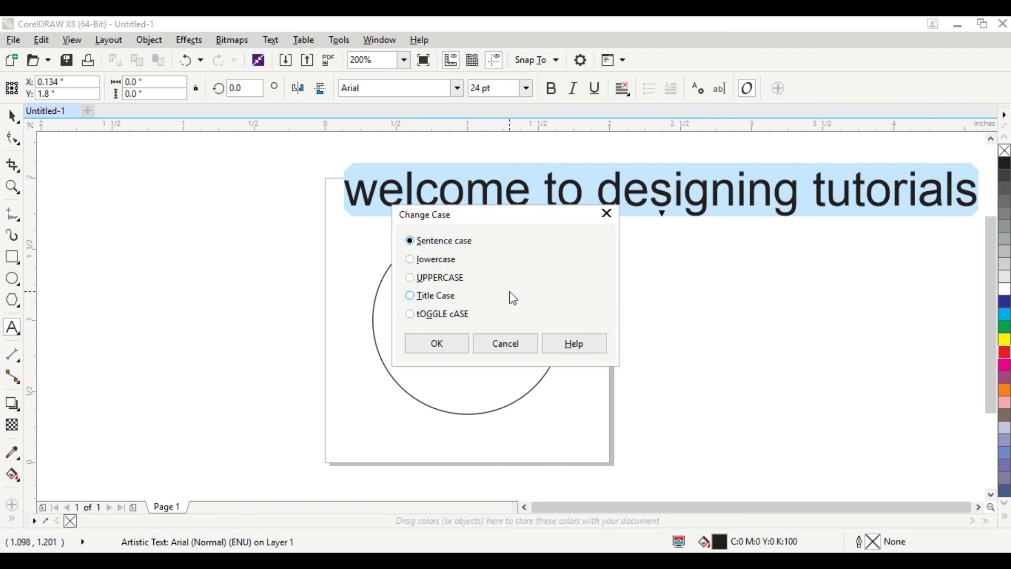
key(Return)
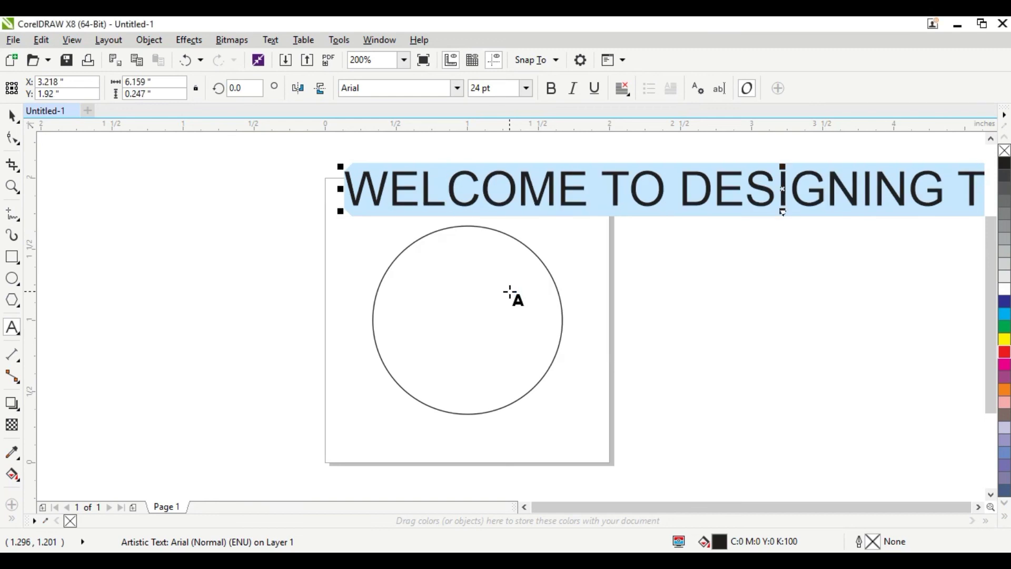
Set the text's font to Rockwell and its size to 10 pt.
click(458, 88)
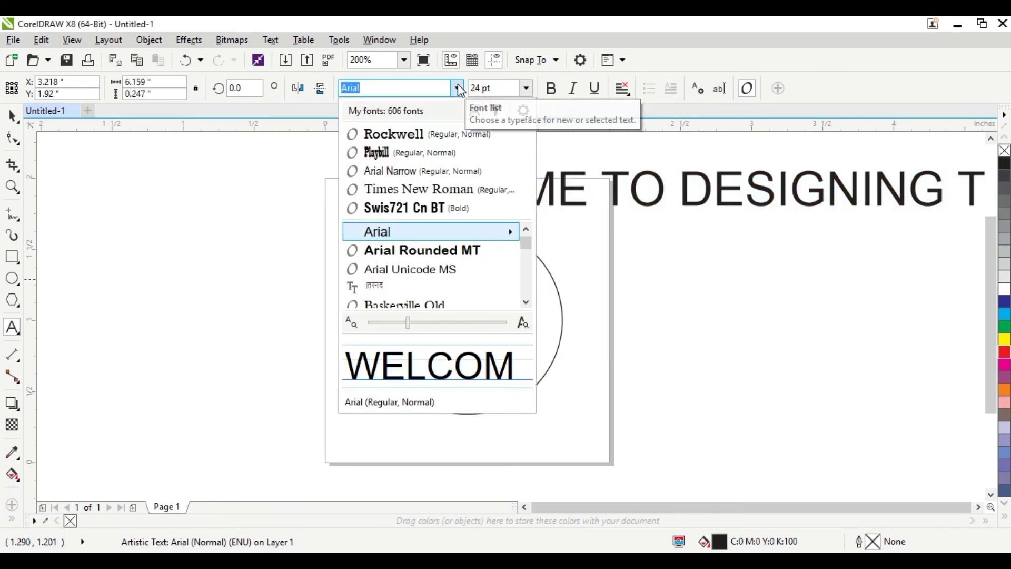
click(420, 138)
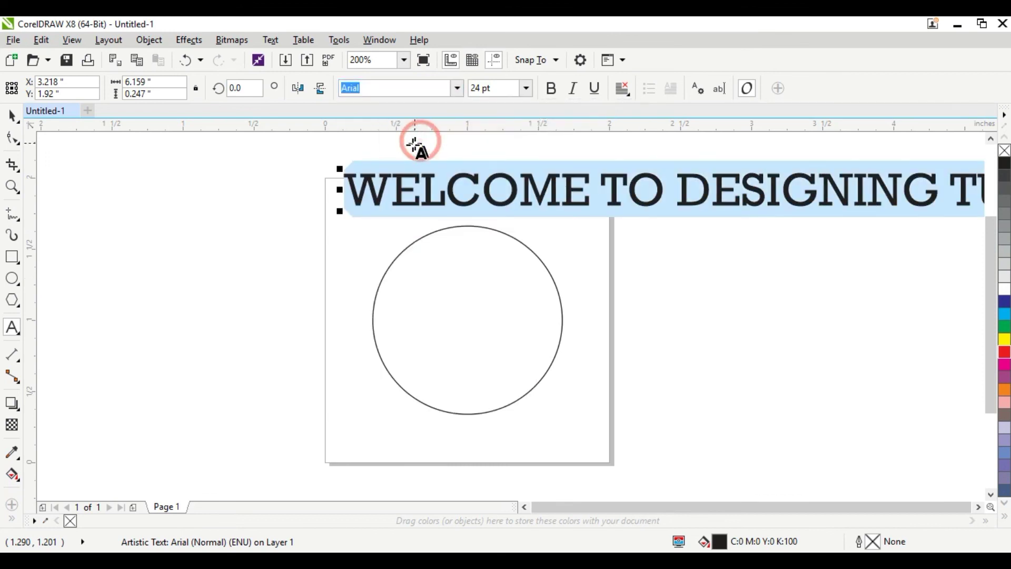
click(497, 89)
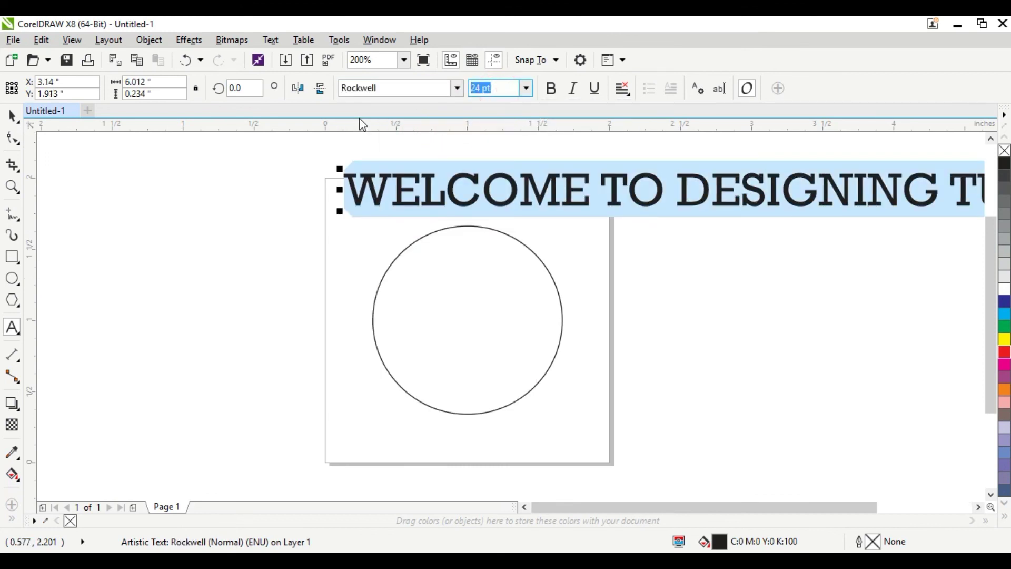
text(10)
key(Return)
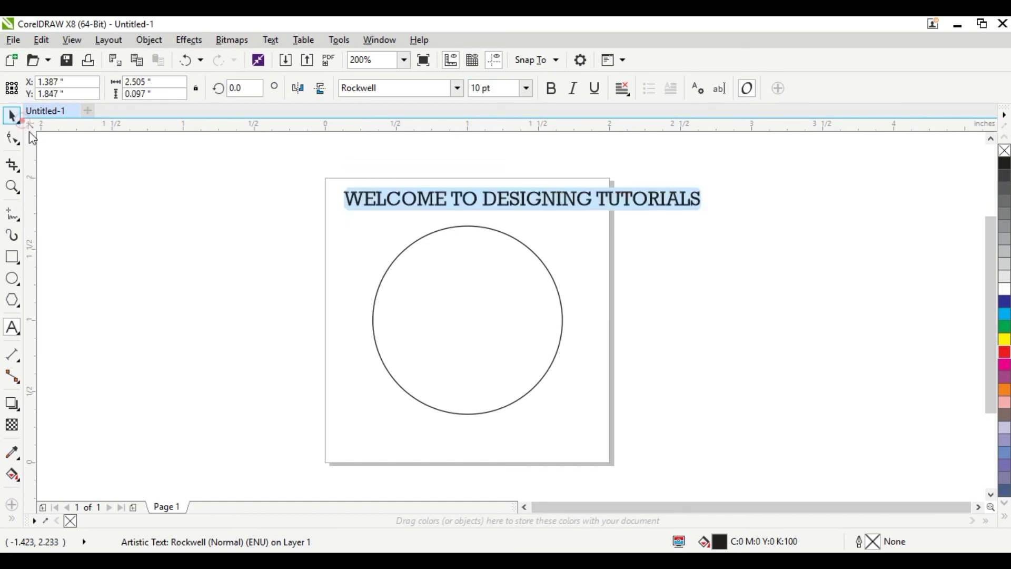
Align the text line horizontally to the center of the circle.
click(63, 186)
click(465, 196)
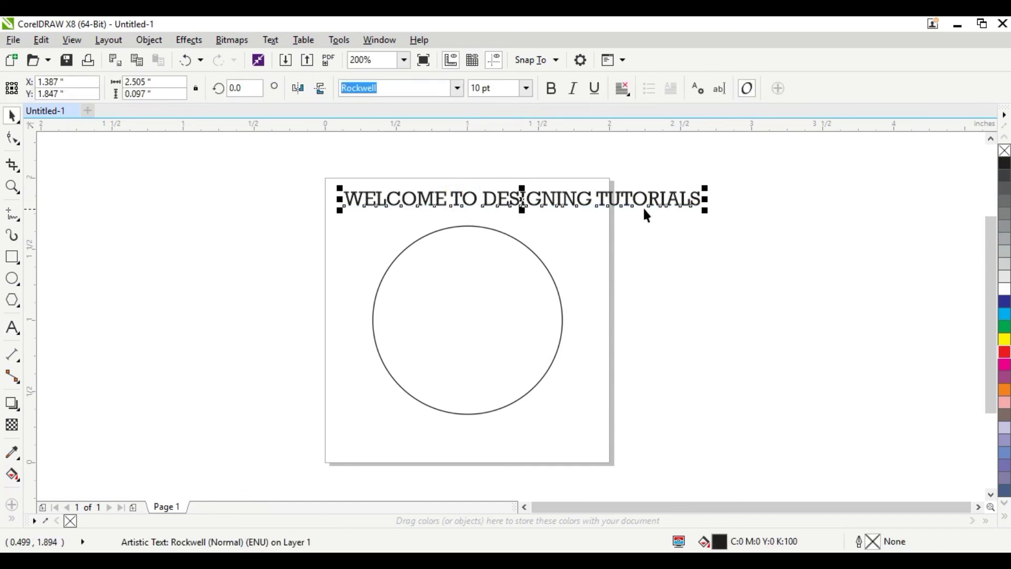
shift+click(452, 287)
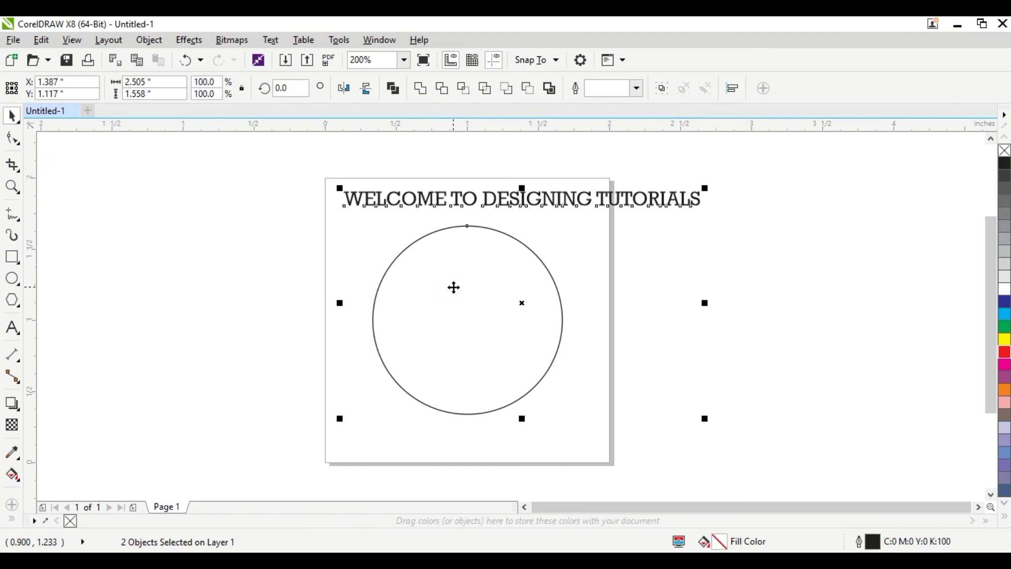
key(c)
click(673, 255)
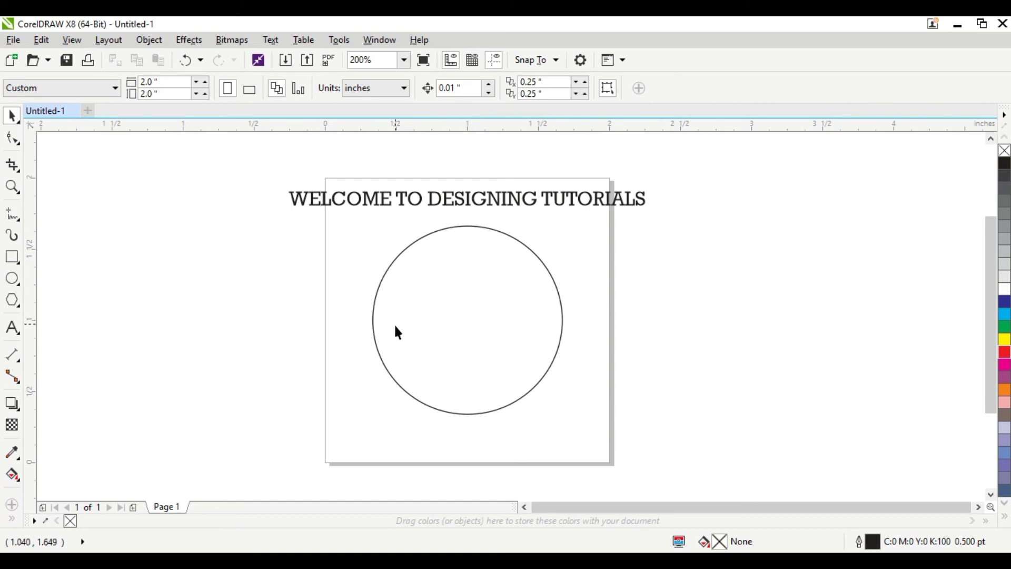
Scale the circle down about its center to about 1.21 inches wide and 1.2 inches high.
click(508, 344)
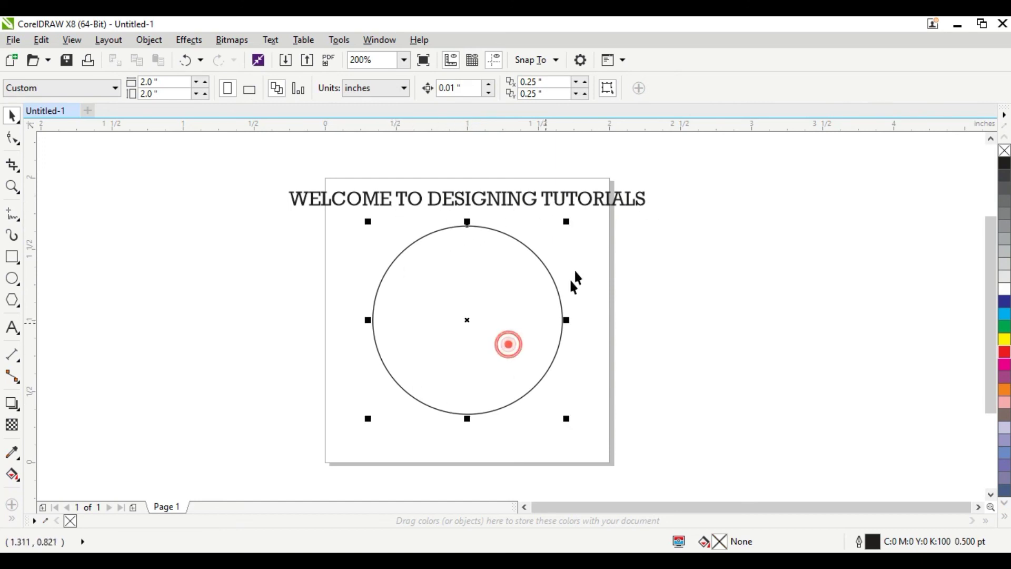
click(564, 224)
click(514, 274)
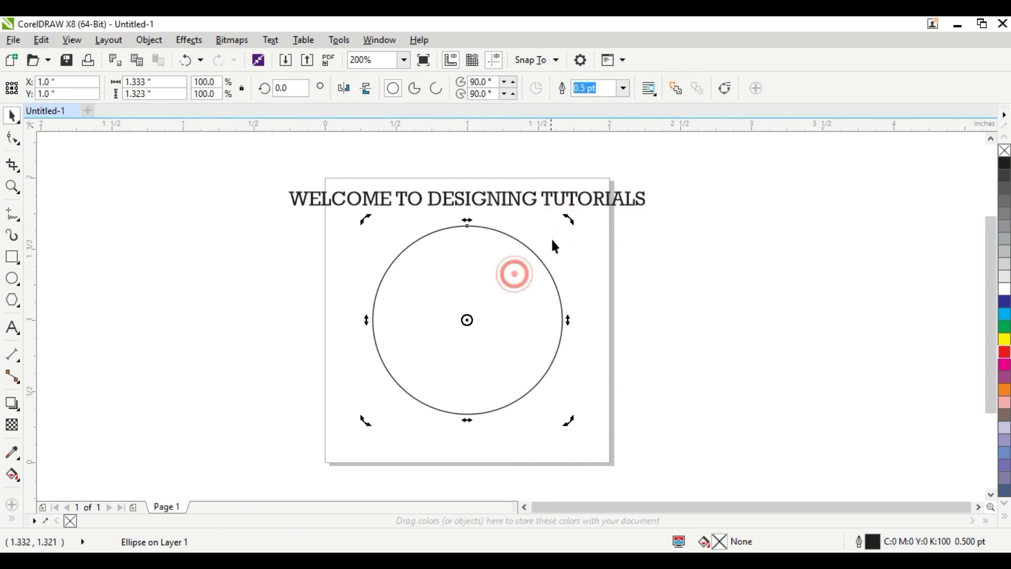
click(518, 275)
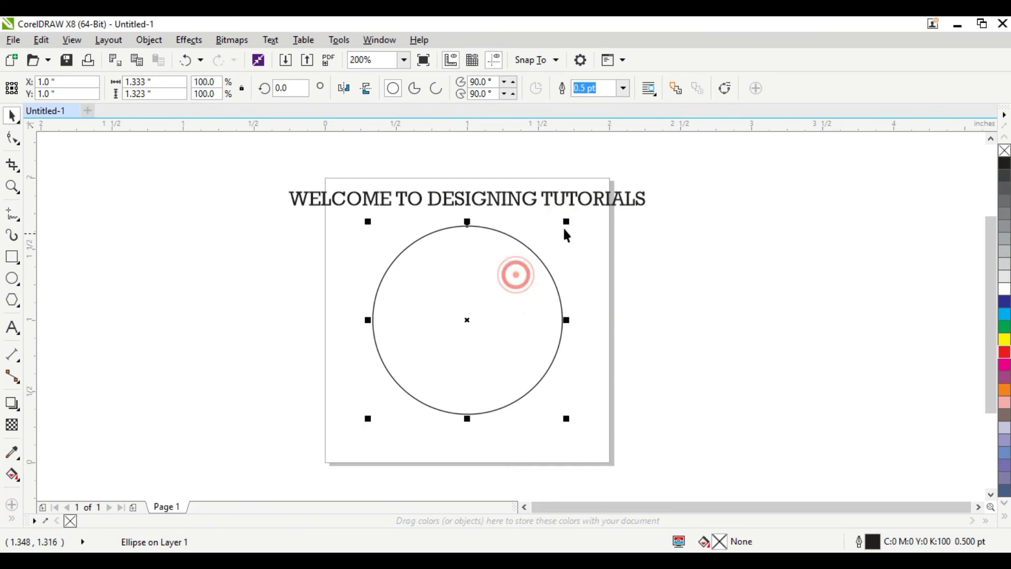
drag(566, 222, 559, 230)
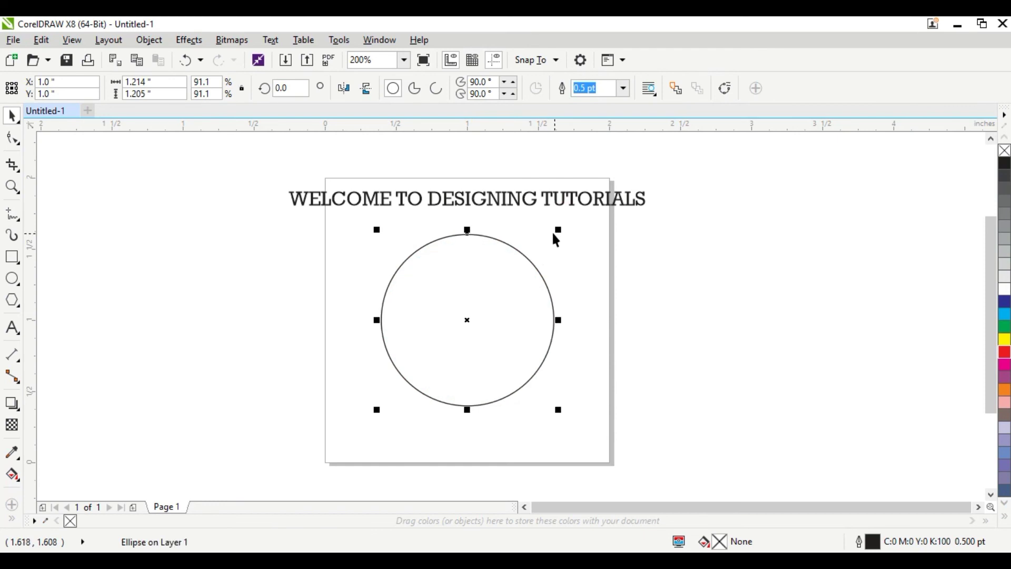
click(609, 227)
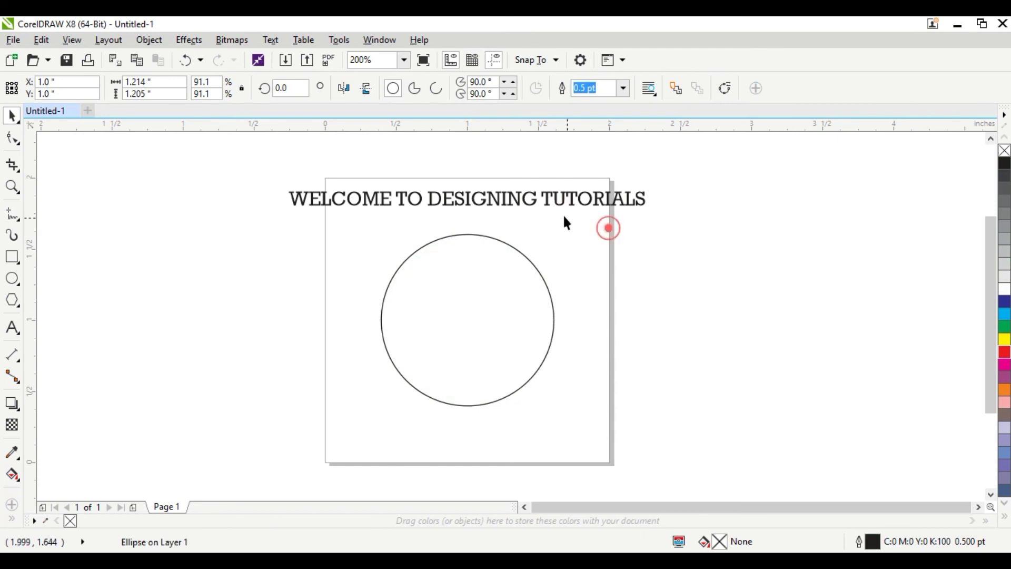
Fit the text line to the circle as a path, and delete the circle so only the curved text stays.
double_click(358, 201)
click(15, 117)
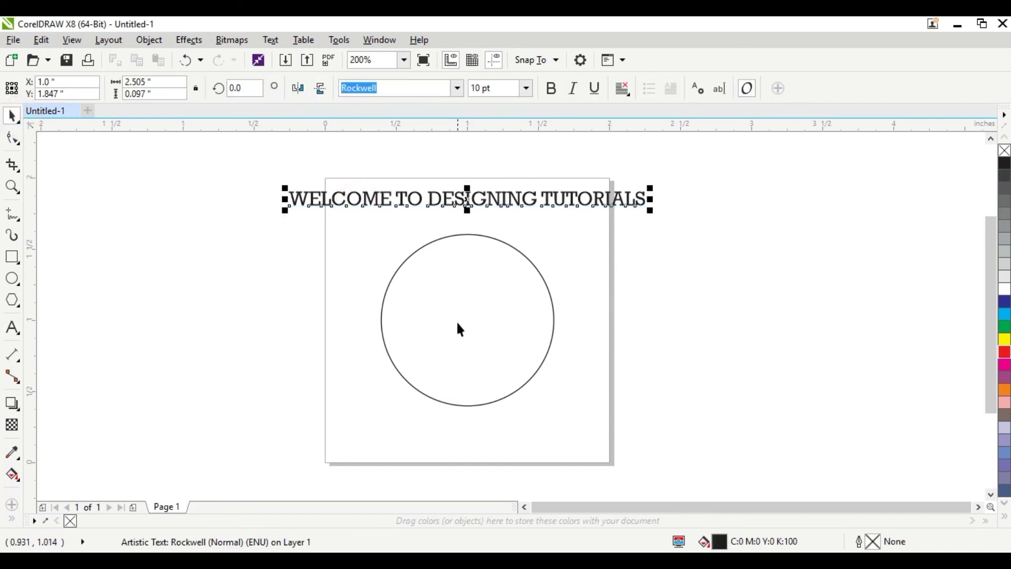
key(ctrl+a)
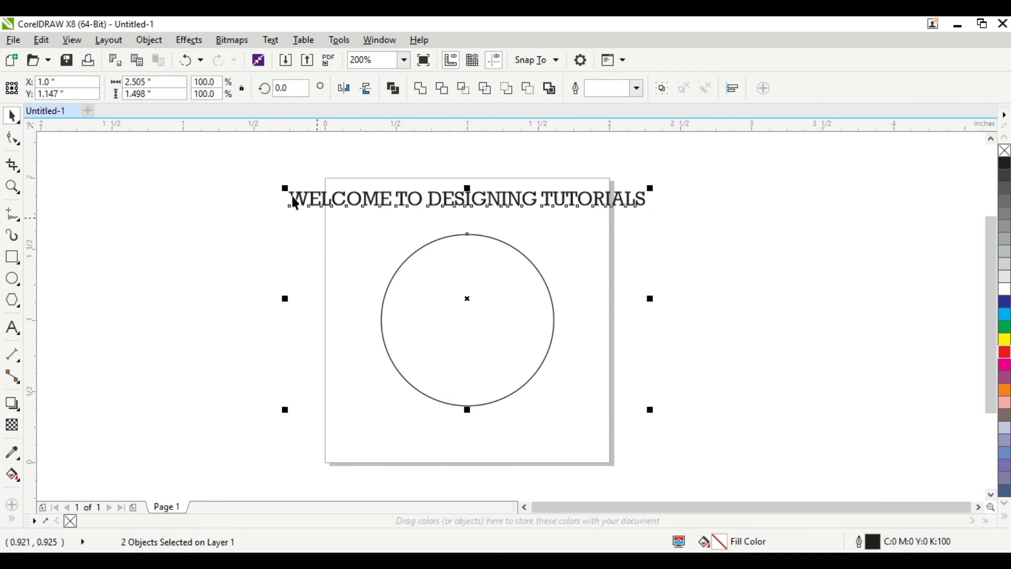
click(271, 41)
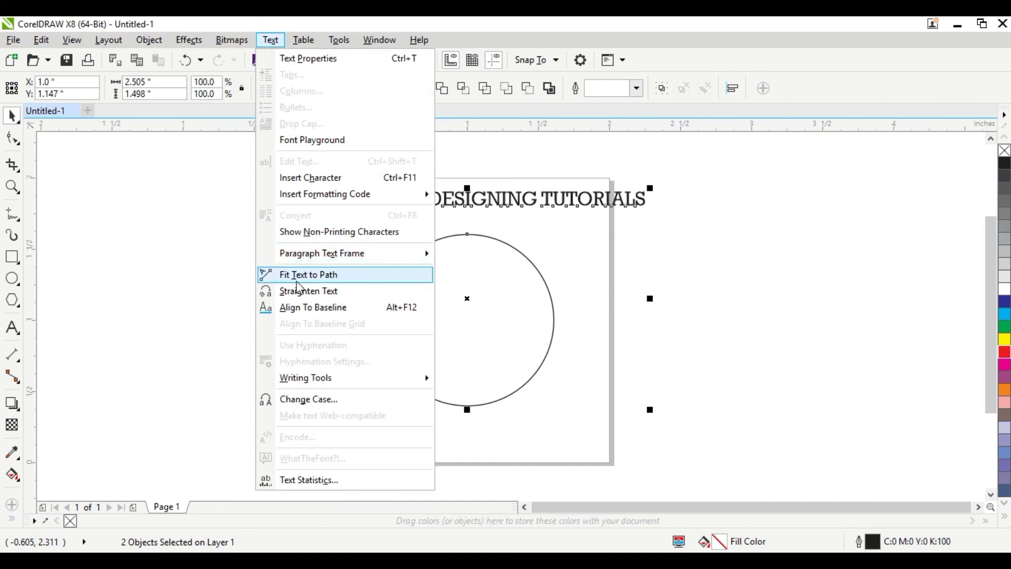
click(331, 276)
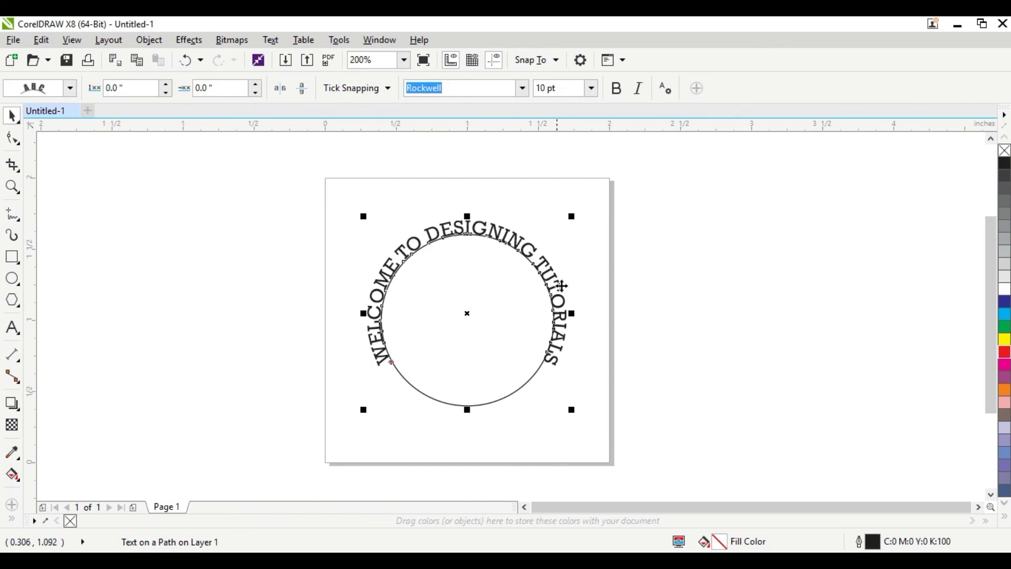
click(442, 311)
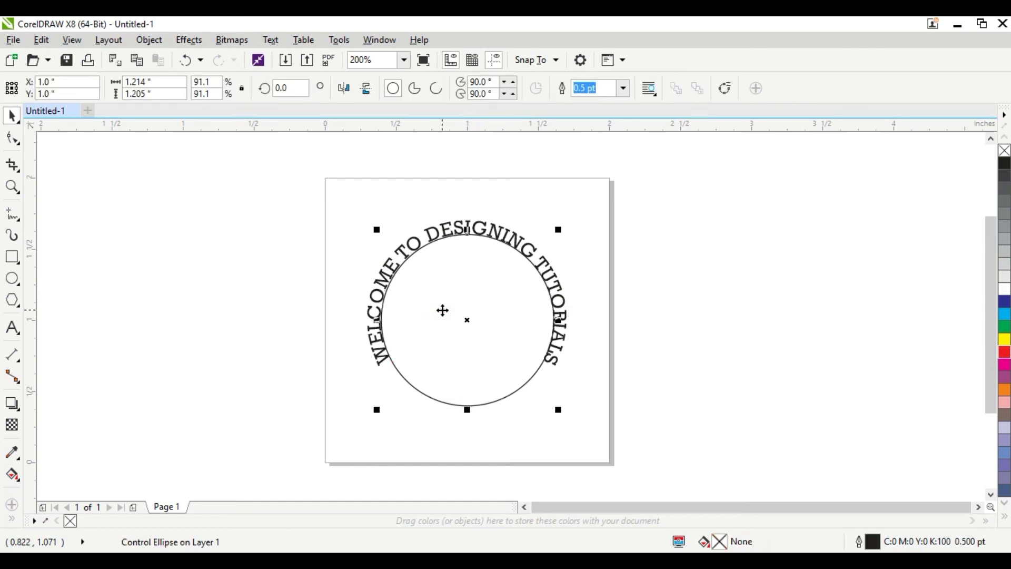
key(Delete)
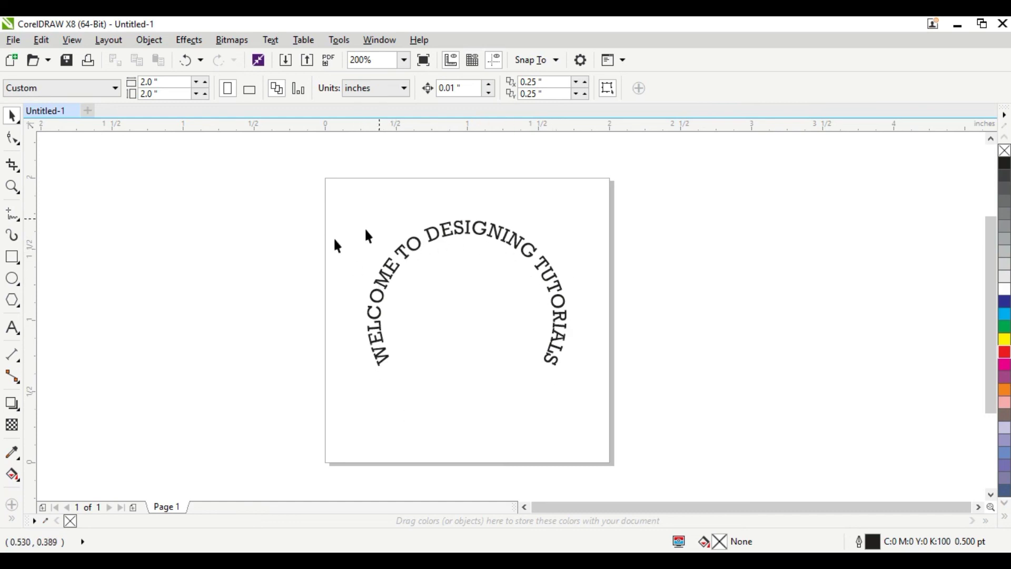
Draw a new circle beside the curved text and set its size to 1 by 1 inch.
click(12, 279)
drag(219, 221, 346, 359)
click(160, 81)
click(11, 115)
text(1)
key(Tab)
text(1)
key(Return)
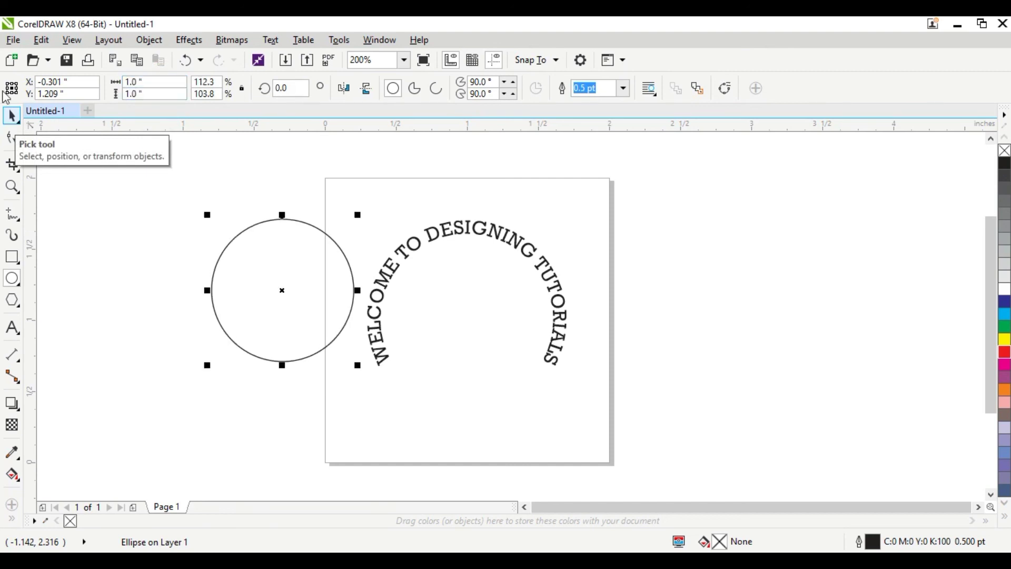
Center the new circle on the page and scale it up about its center to about 1.13 inches.
key(p)
drag(547, 397, 552, 405)
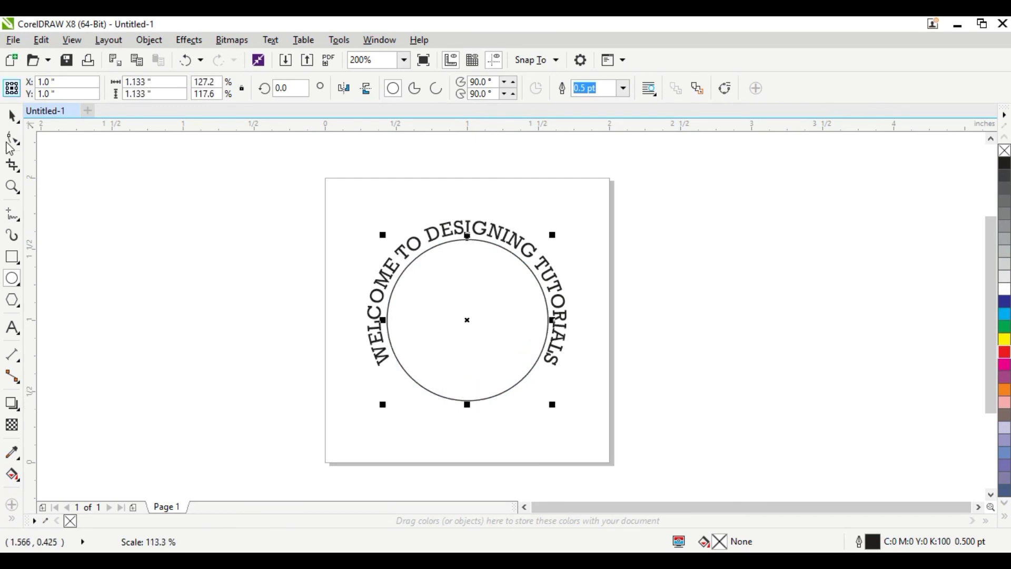
Fill the circle inside the curved text with blue and remove its outline.
click(11, 116)
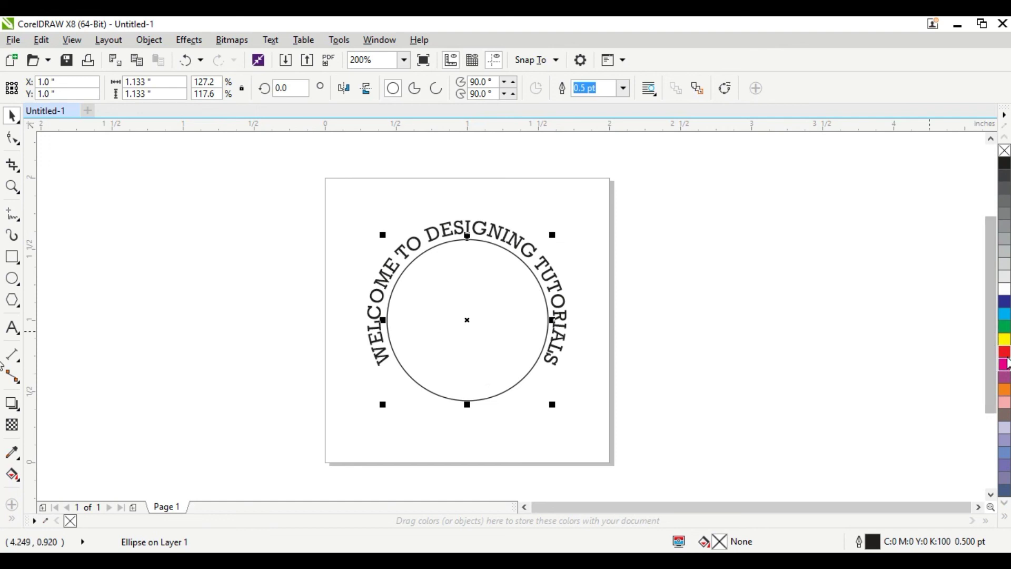
click(1006, 303)
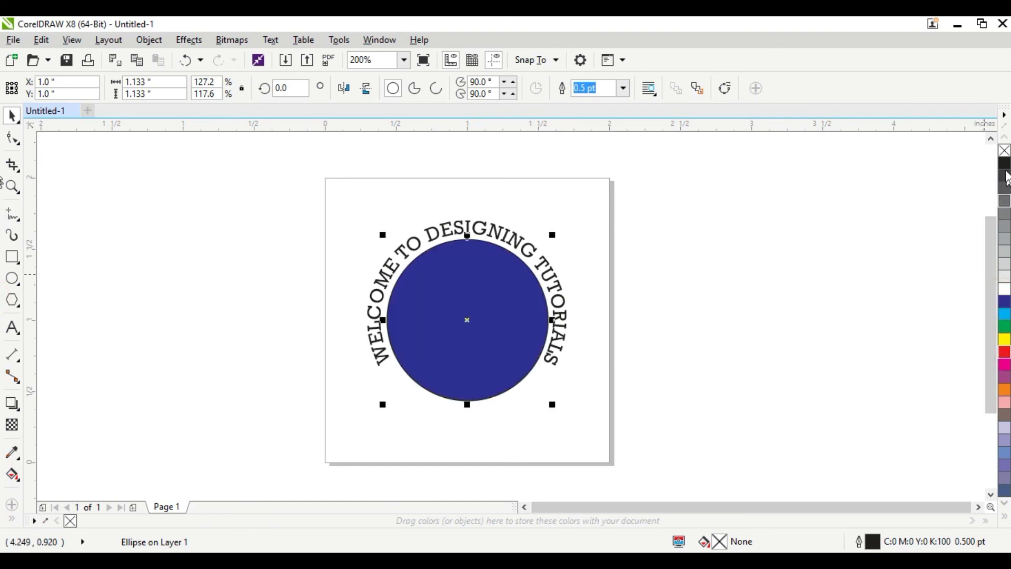
right_click(1004, 151)
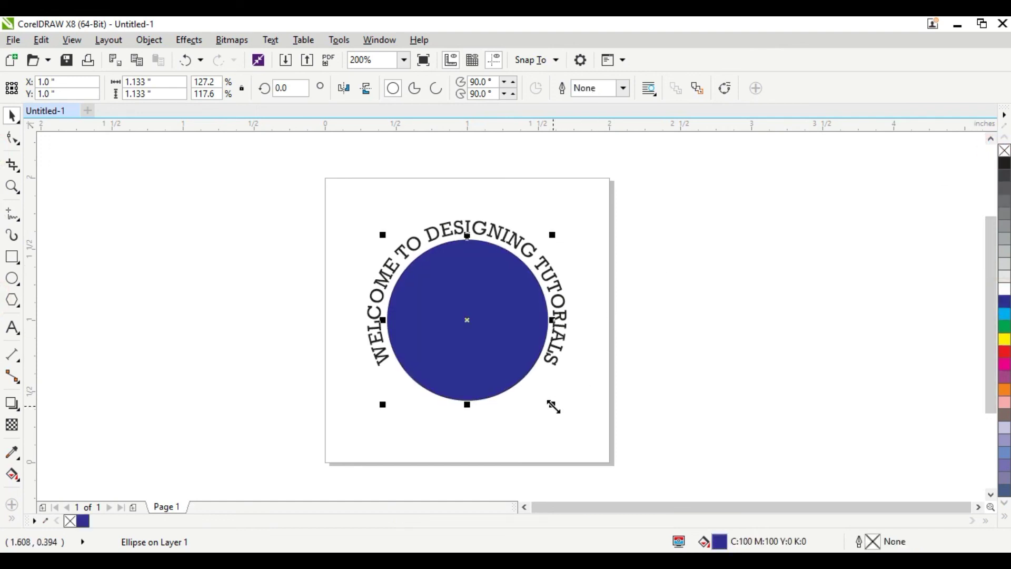
Make a concentric copy of the blue circle, enlarged to about 1.54 inches in diameter.
drag(552, 407, 603, 435)
click(698, 400)
click(459, 309)
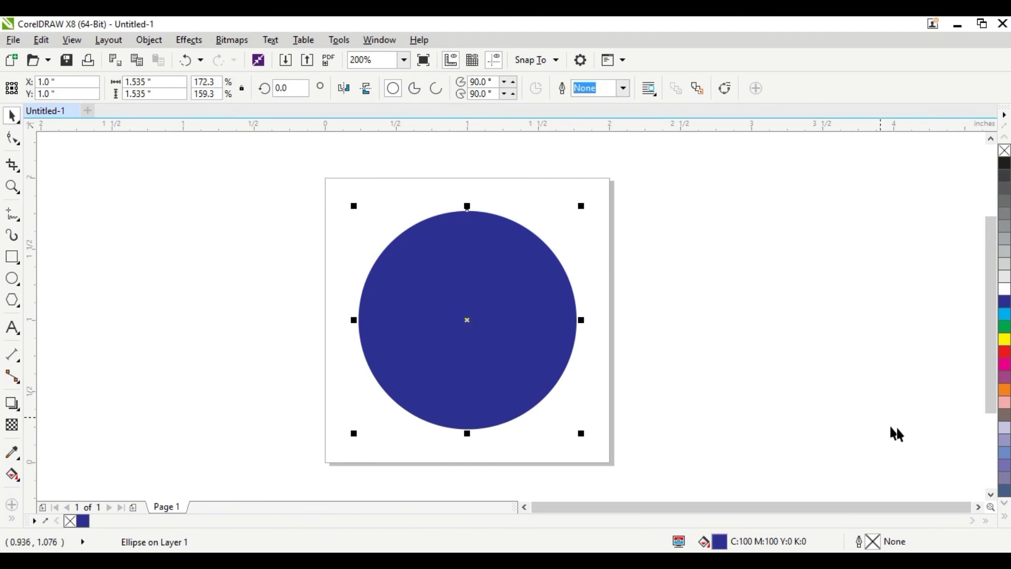
Fill the larger circle with red and send it behind the text and the blue circle.
click(1004, 353)
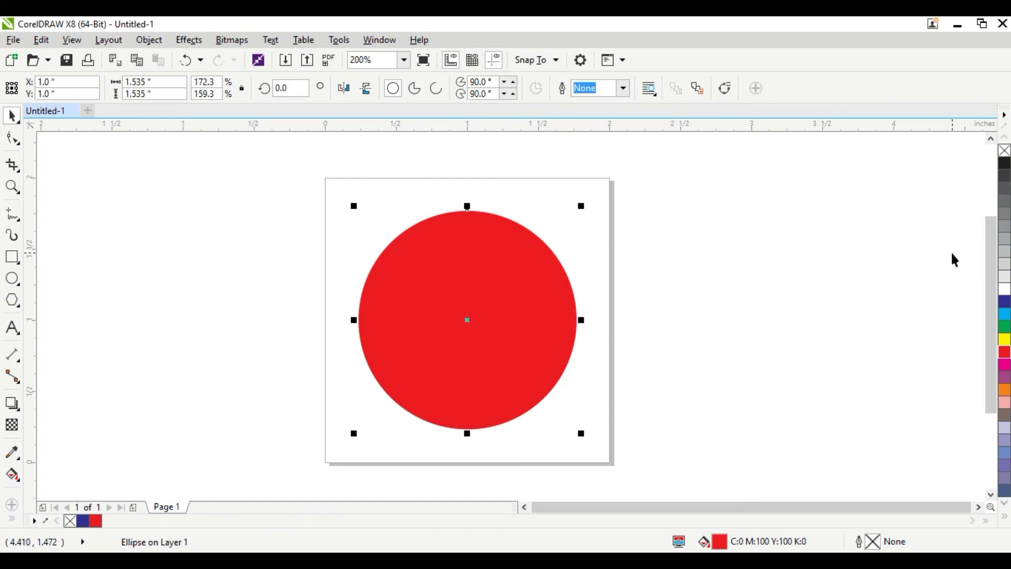
key(shift+Page_Down)
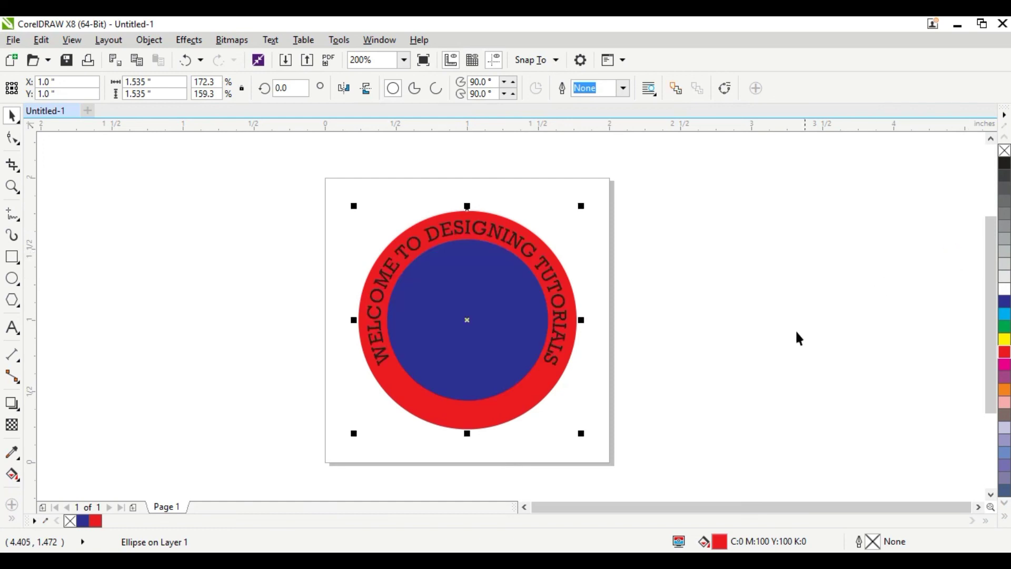
click(770, 348)
Color the curved text white and fill the inner circle with yellow.
click(507, 242)
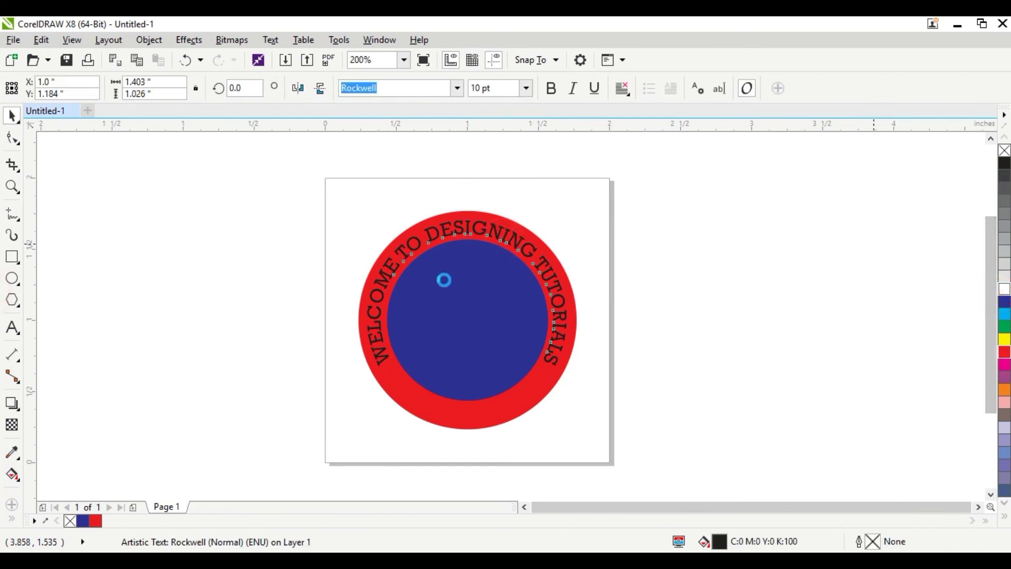
click(643, 313)
click(431, 343)
click(1003, 341)
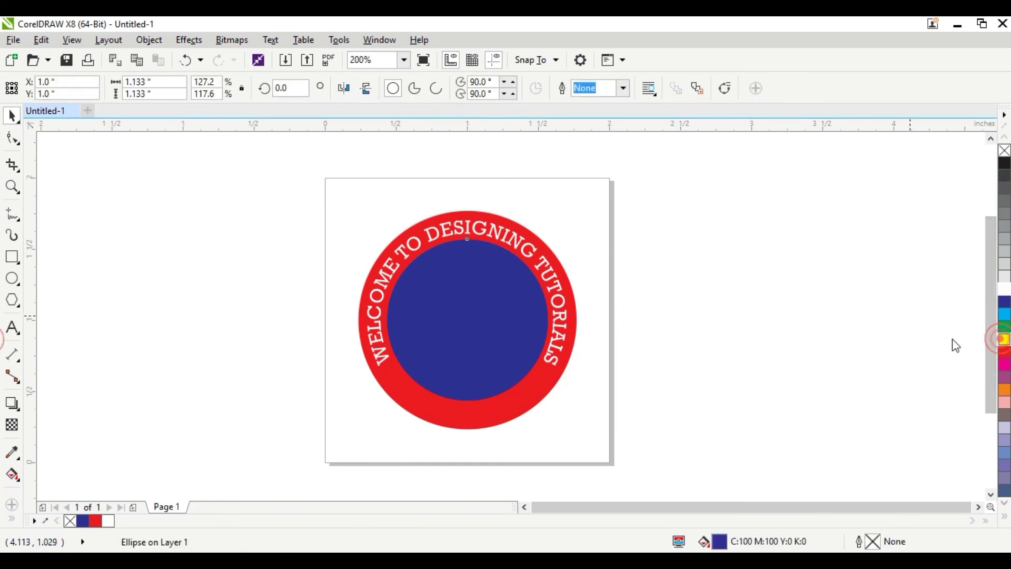
click(659, 301)
Group the curved text and both circles into one object.
click(682, 185)
drag(424, 507, 237, 467)
click(662, 88)
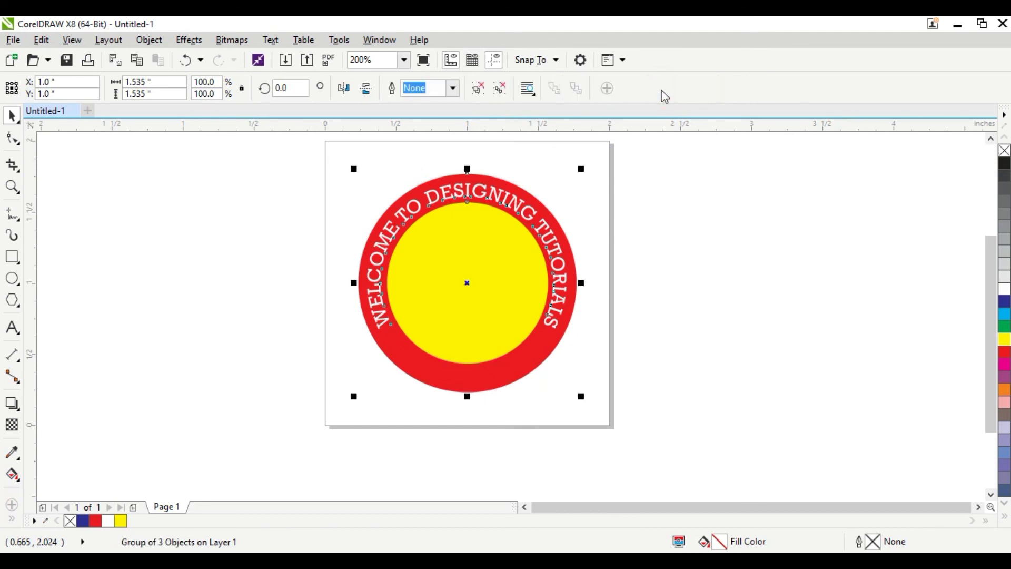
click(681, 214)
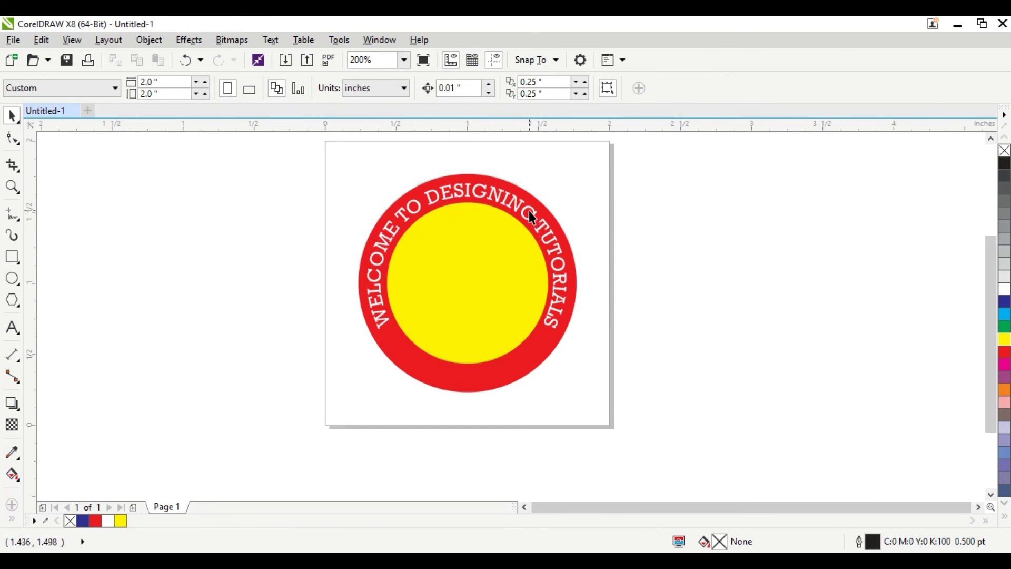
click(474, 313)
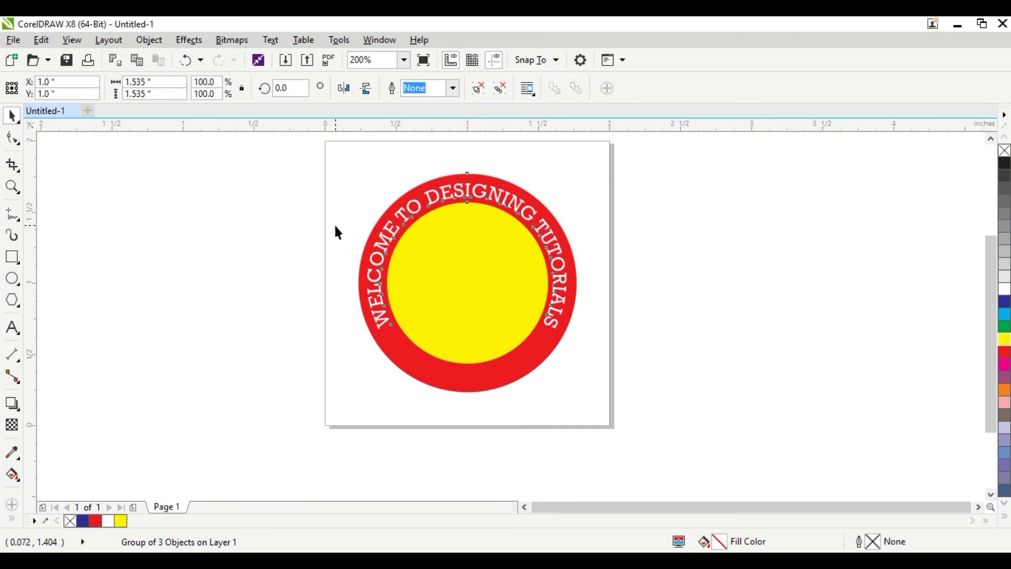
click(295, 236)
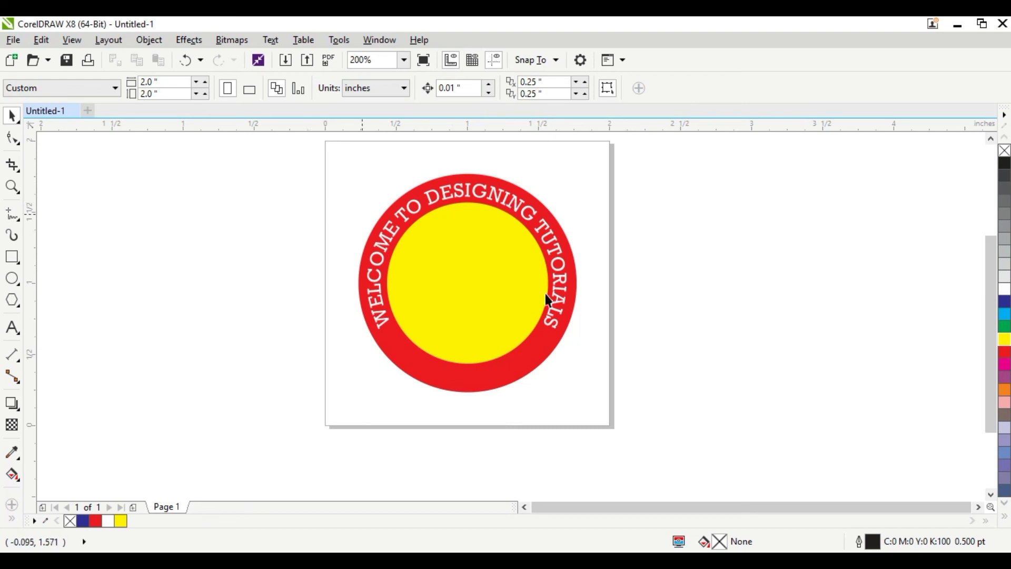
click(493, 285)
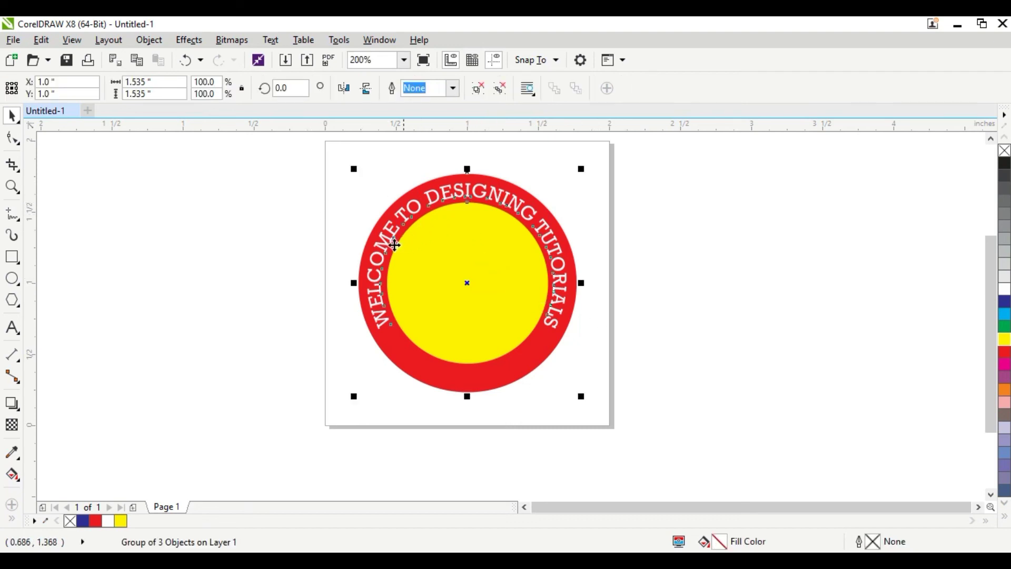